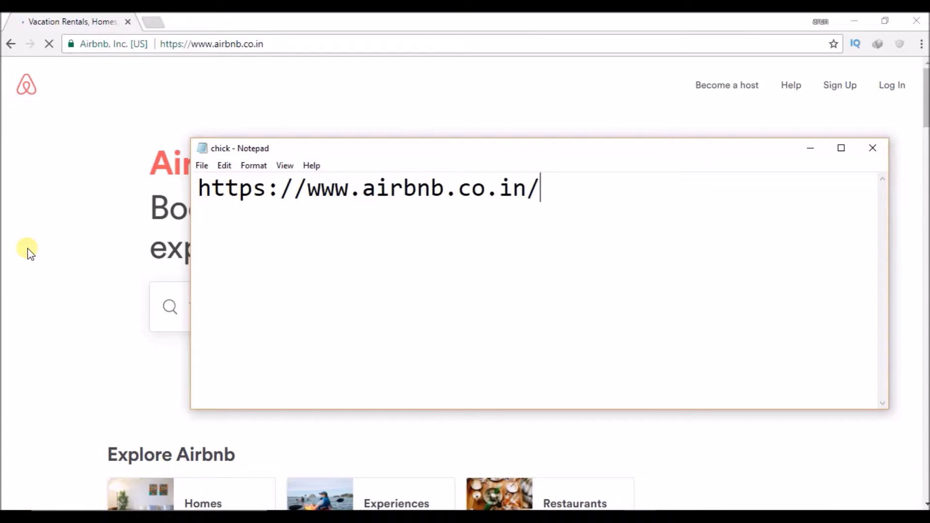
# Bring the Airbnb home page in Chrome in front of the Notepad note
pyautogui.click(29, 252)
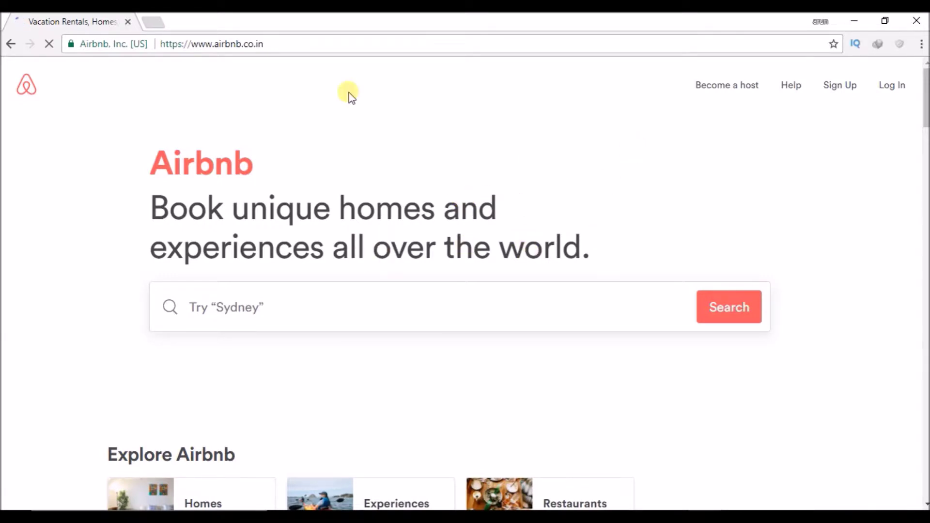
# Reload the Airbnb home page and open the Sign Up dialog
pyautogui.click(282, 46)
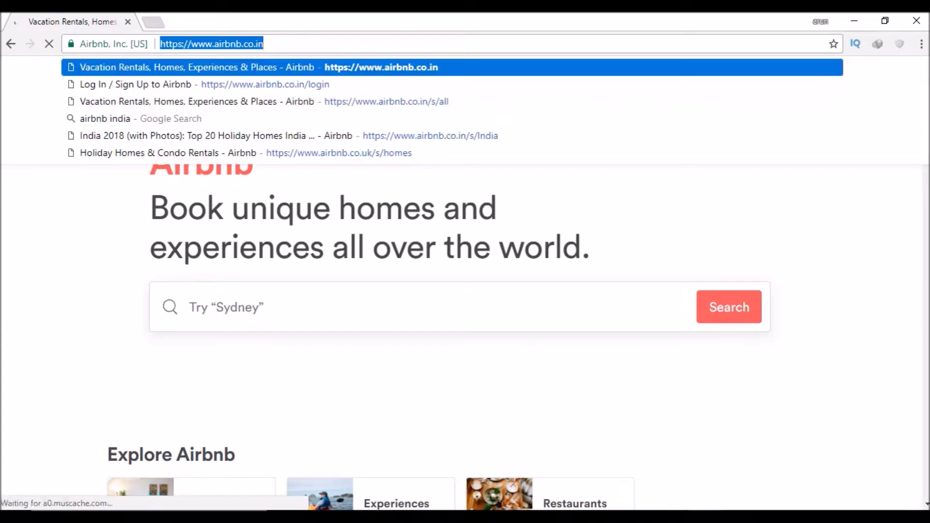
pyautogui.press('Return')
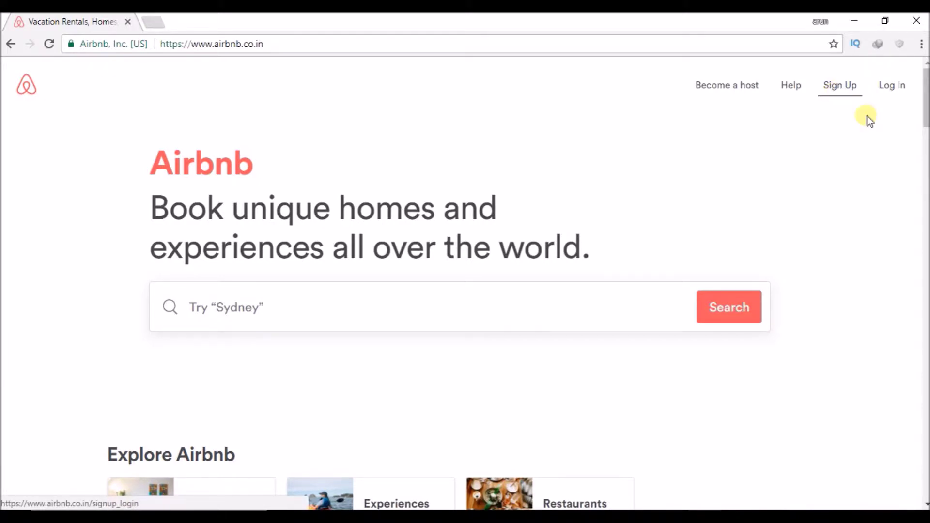
pyautogui.click(855, 89)
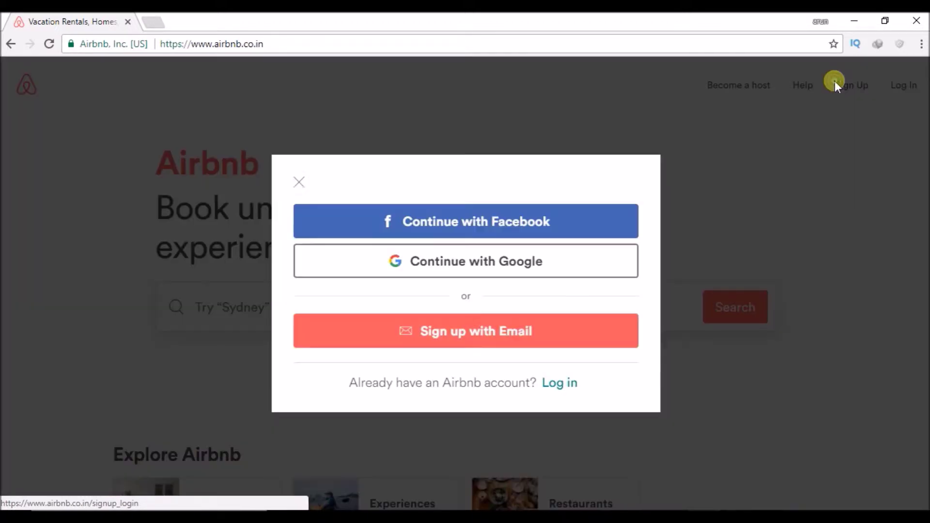
pyautogui.click(835, 81)
pyautogui.click(836, 86)
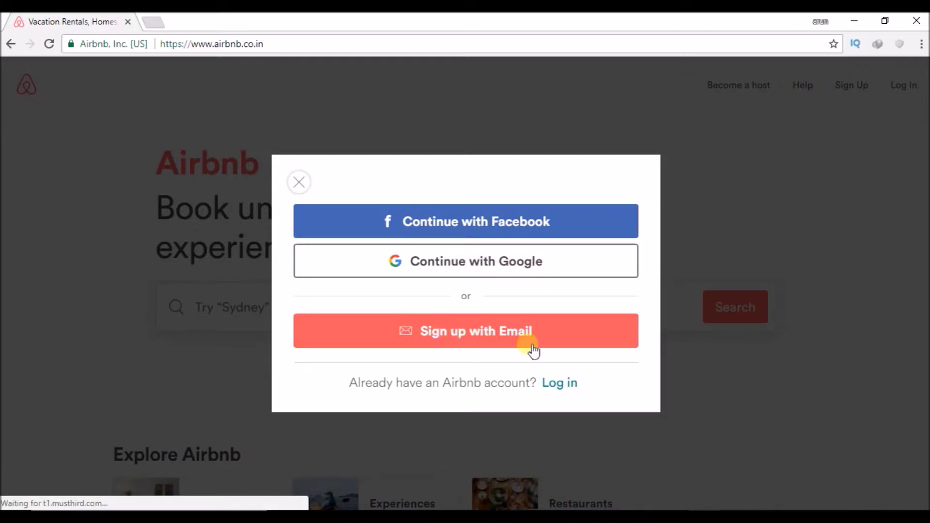
# Choose email sign-up and enter the account's email address
pyautogui.click(502, 339)
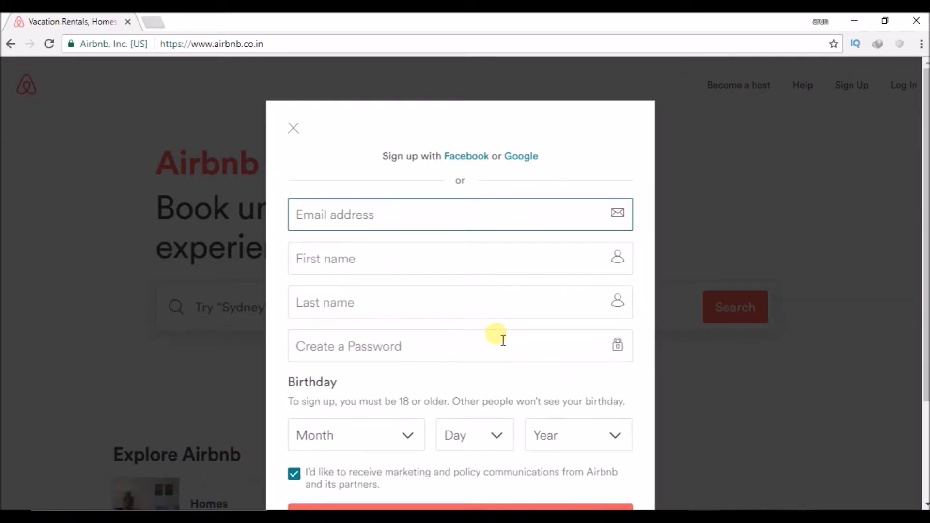
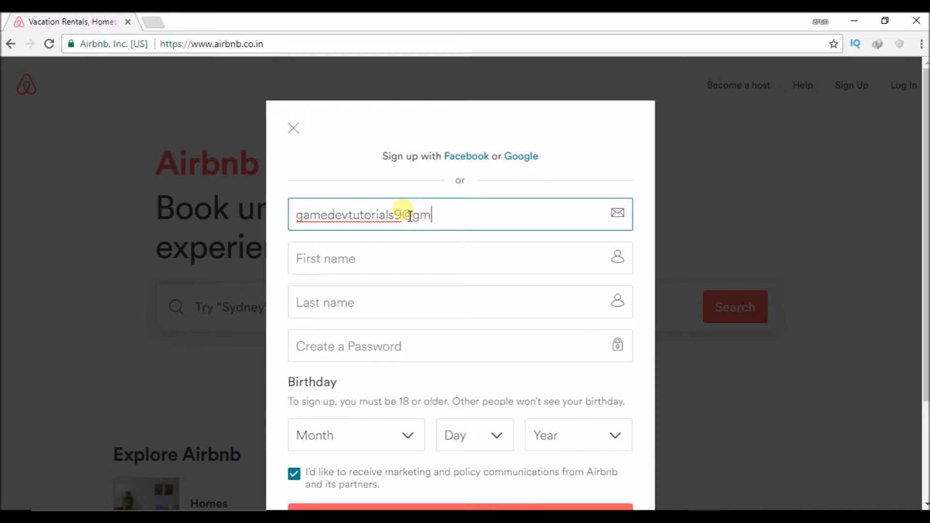
# Fill in the first name, last name and a numeric password
pyautogui.click(411, 260)
pyautogui.write('game')
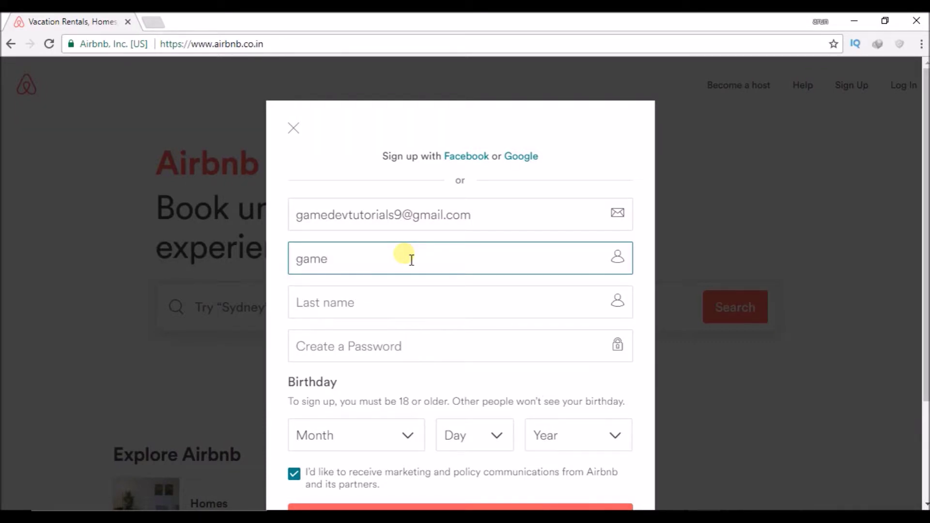
pyautogui.click(417, 315)
pyautogui.write('dev')
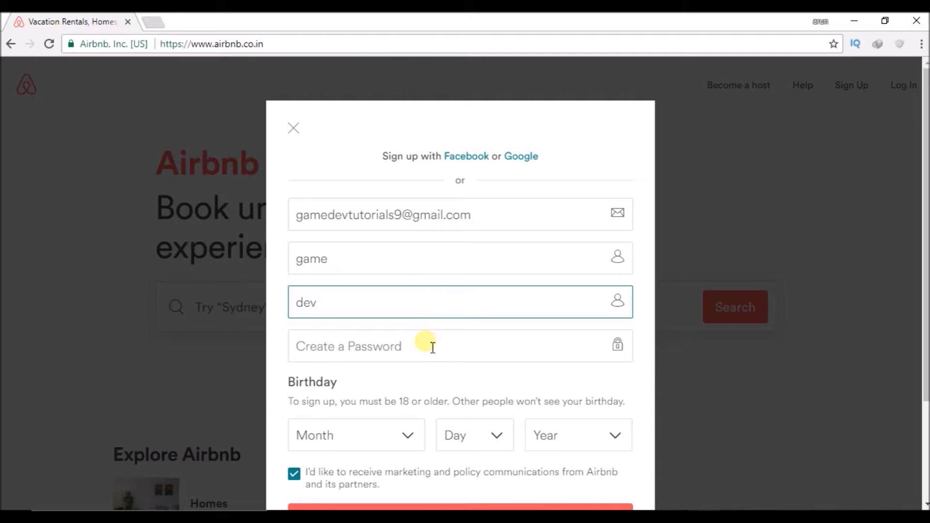
pyautogui.click(434, 347)
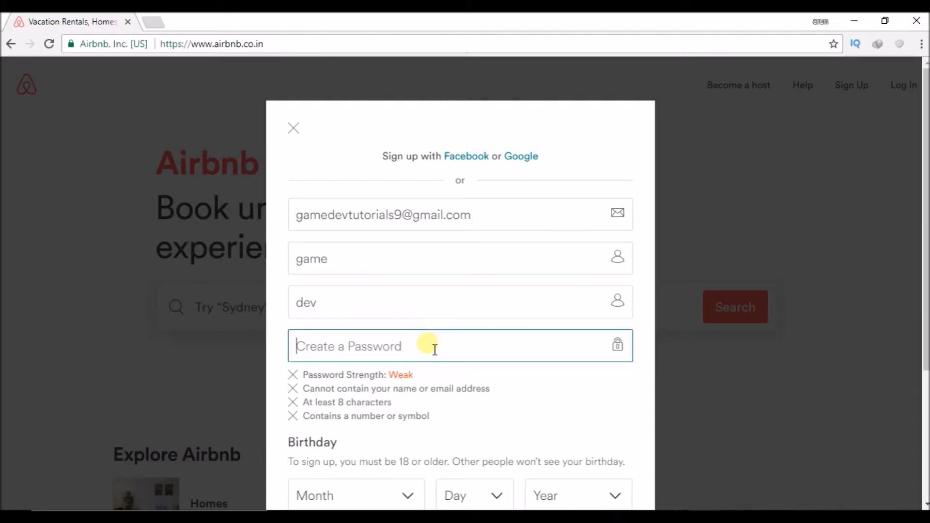
pyautogui.write('1234567890')
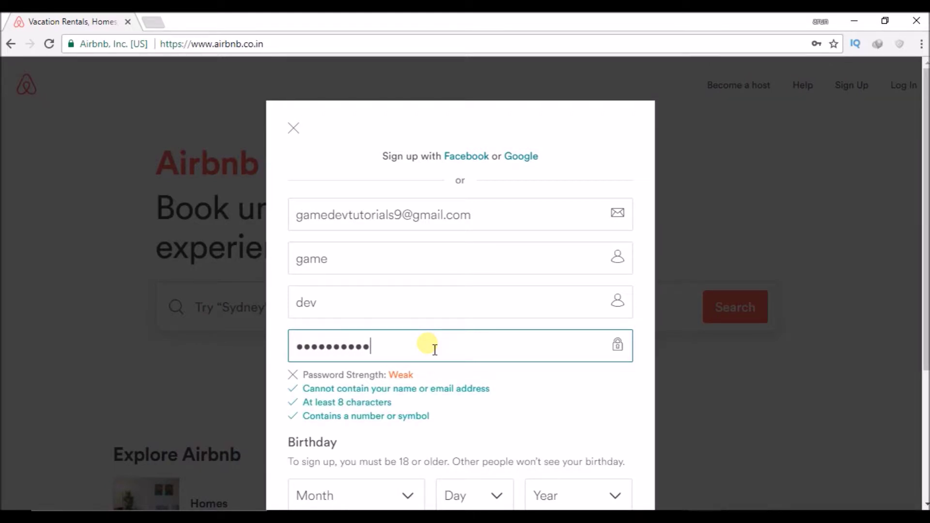
pyautogui.moveTo(926, 265); pyautogui.dragTo(926, 373)
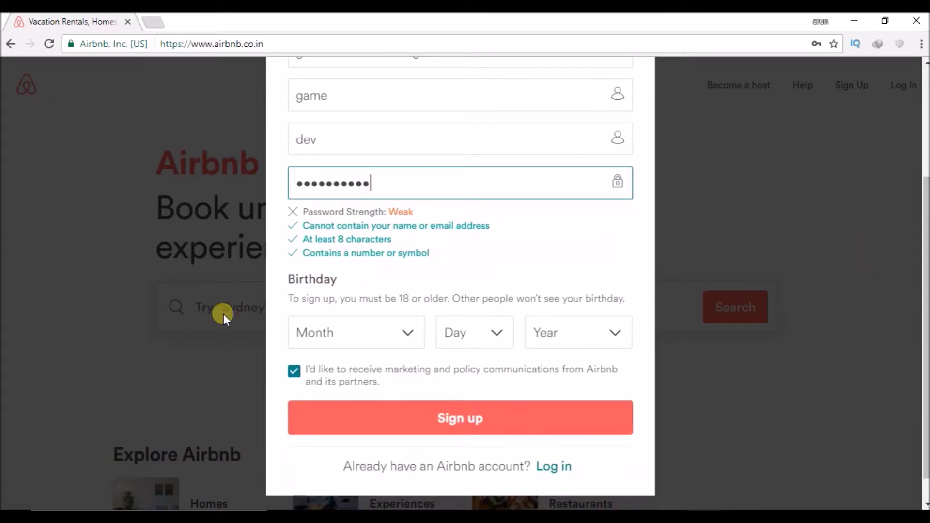
# Set the birthday dropdowns to July 10, 1992
pyautogui.click(375, 328)
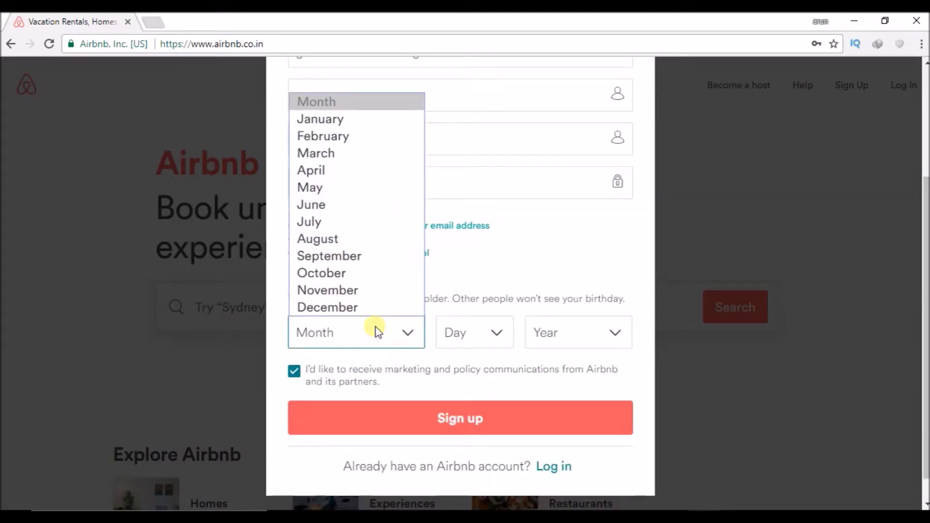
pyautogui.click(352, 224)
pyautogui.click(465, 332)
pyautogui.click(460, 189)
pyautogui.click(568, 338)
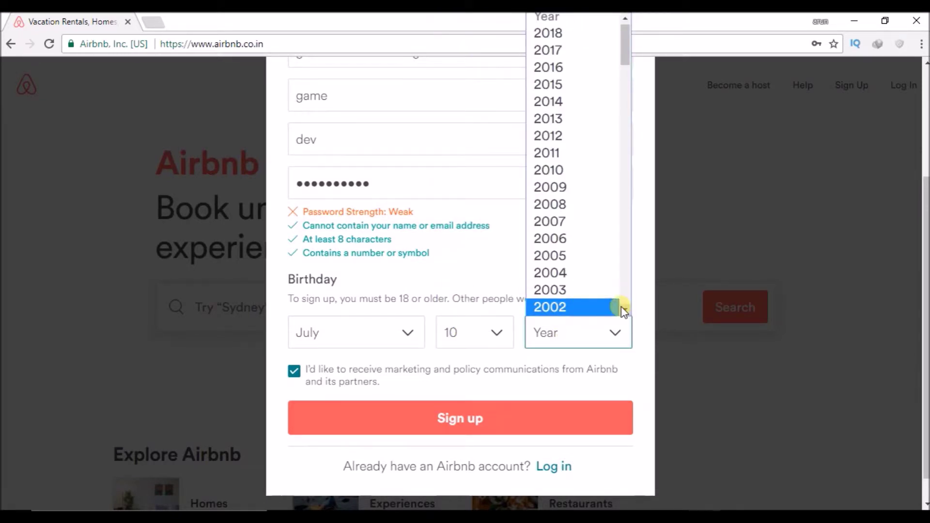
pyautogui.scroll(-1, 624, 310)
pyautogui.scroll(-2, 624, 310)
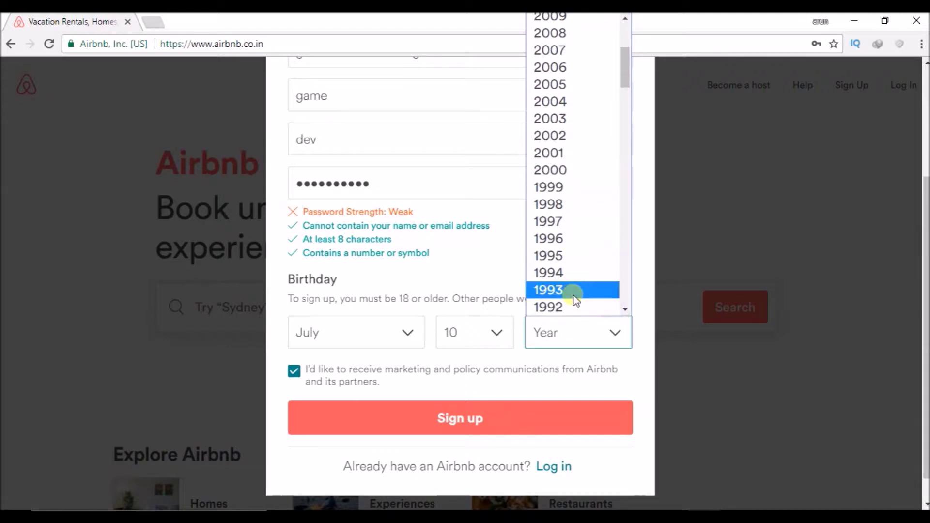
pyautogui.click(575, 310)
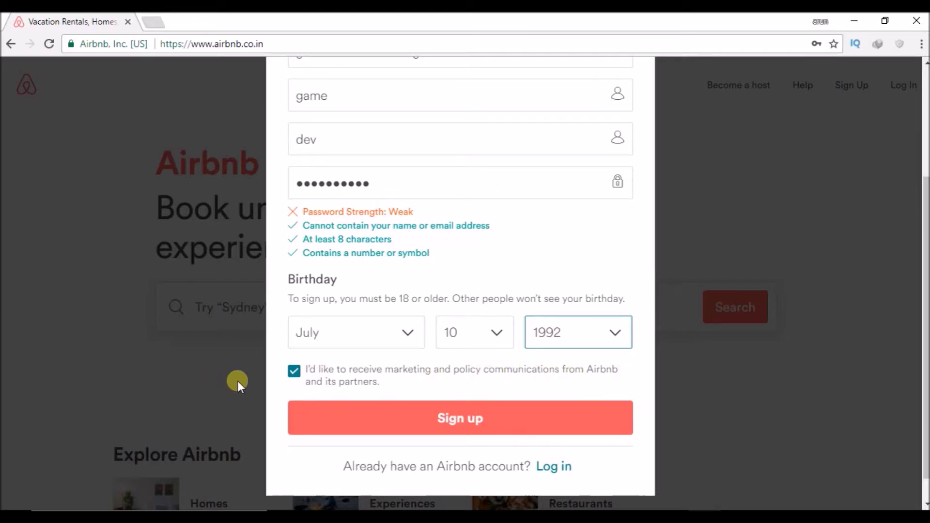
# Keep marketing emails on, submit, and add symbols to the rejected weak password
pyautogui.click(294, 371)
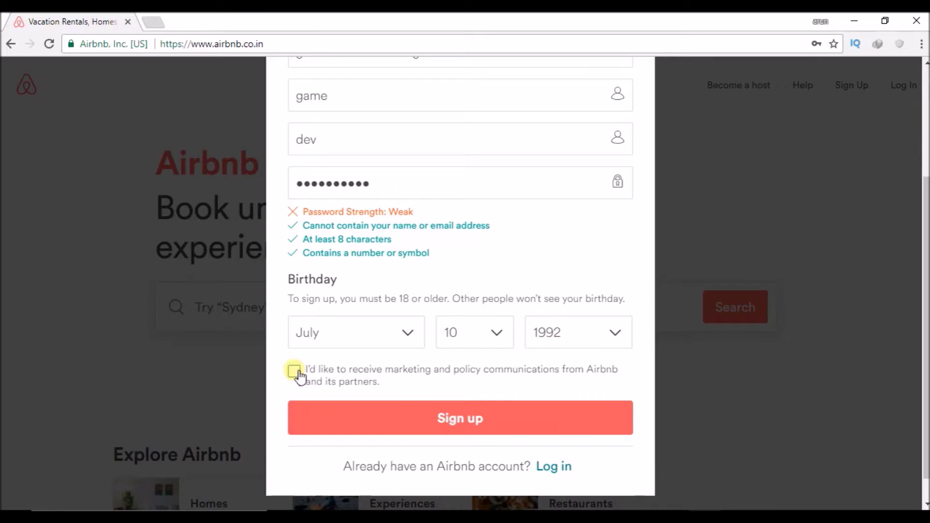
pyautogui.click(295, 372)
pyautogui.click(430, 421)
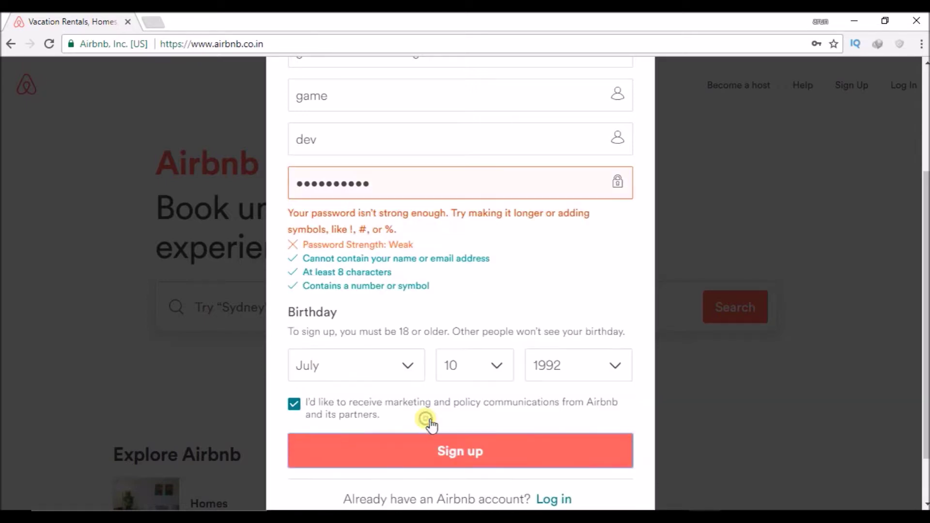
pyautogui.click(471, 183)
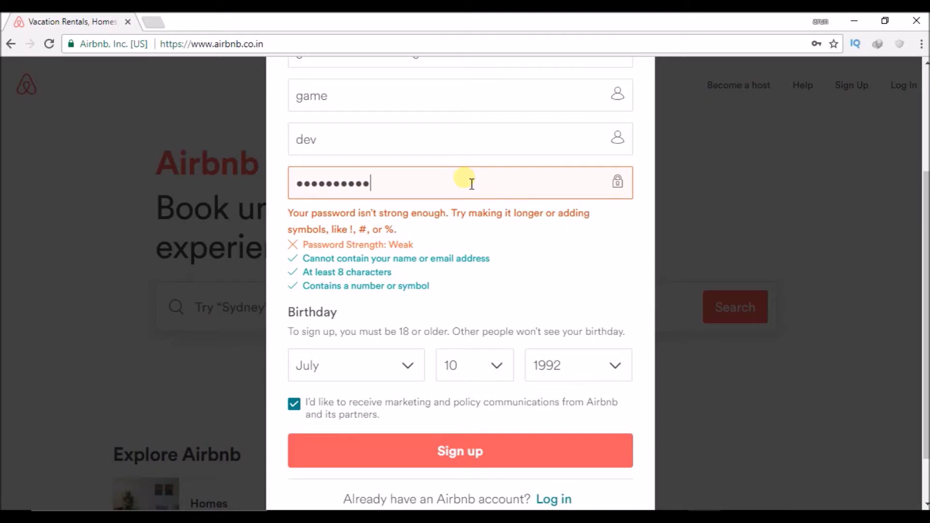
pyautogui.write('!')
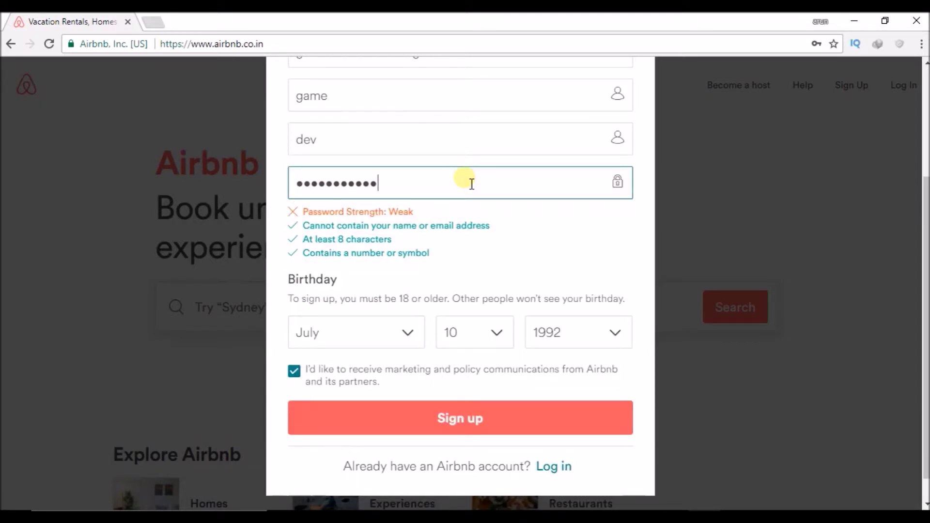
pyautogui.write('123')
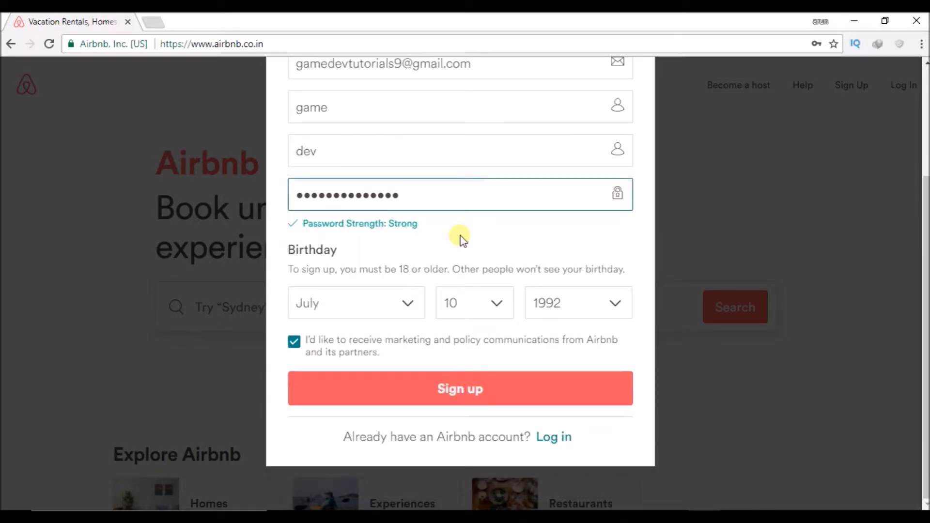
# Resubmit with the stronger password, decline saving it, and accept the community terms
pyautogui.click(475, 387)
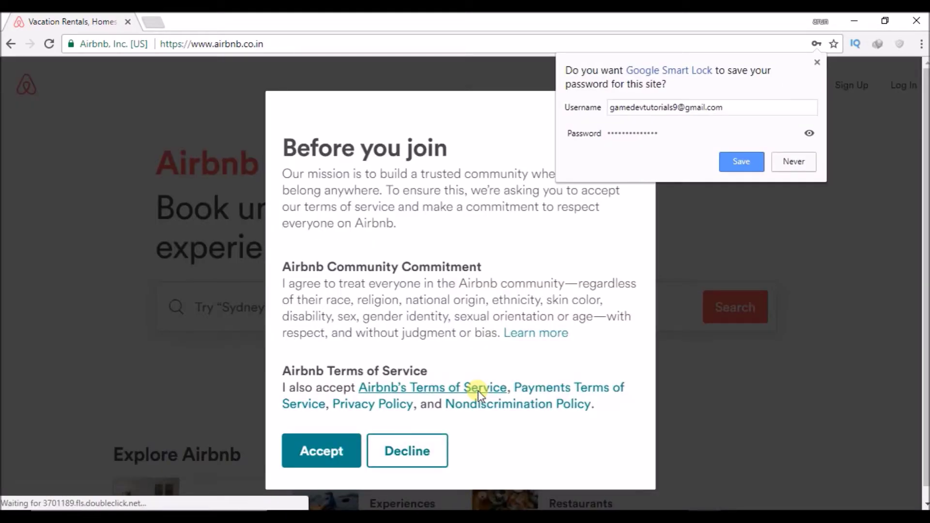
pyautogui.click(784, 161)
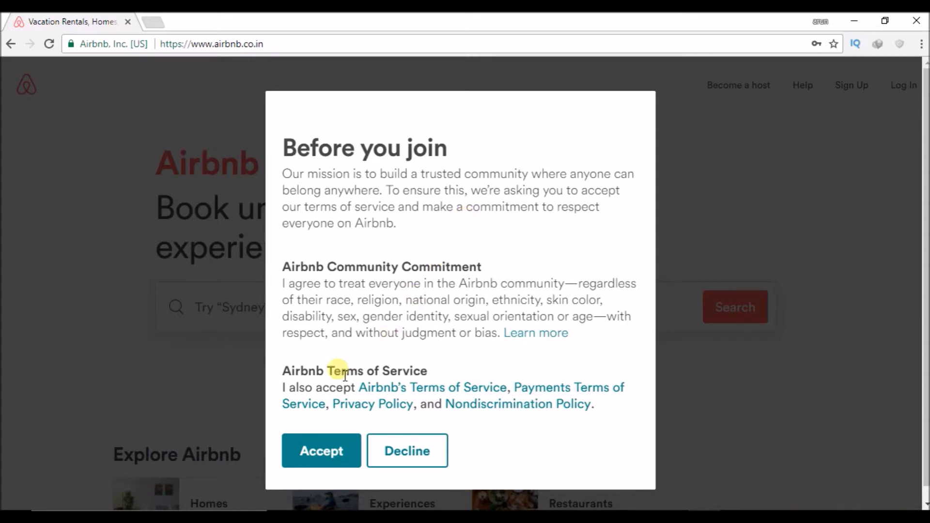
pyautogui.click(313, 453)
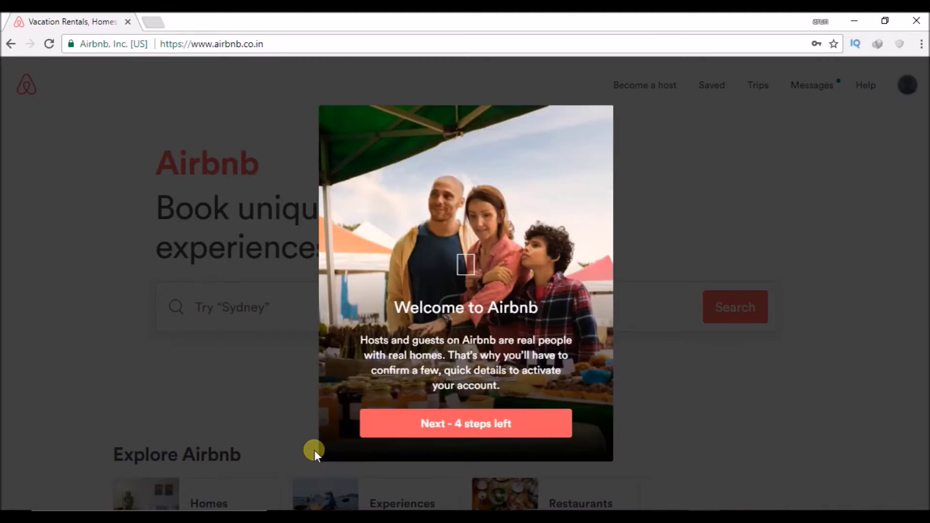
# Begin activation and postpone both the profile photo and phone number steps
pyautogui.click(472, 424)
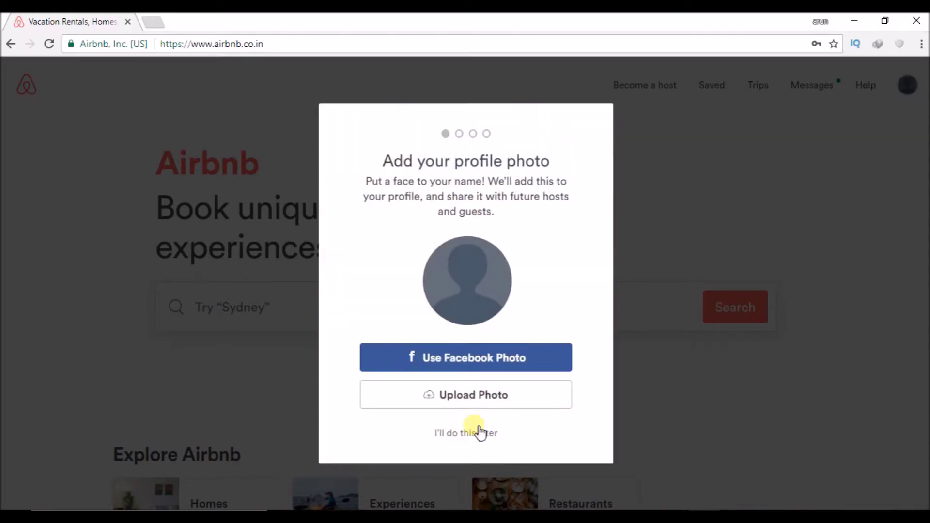
pyautogui.click(467, 433)
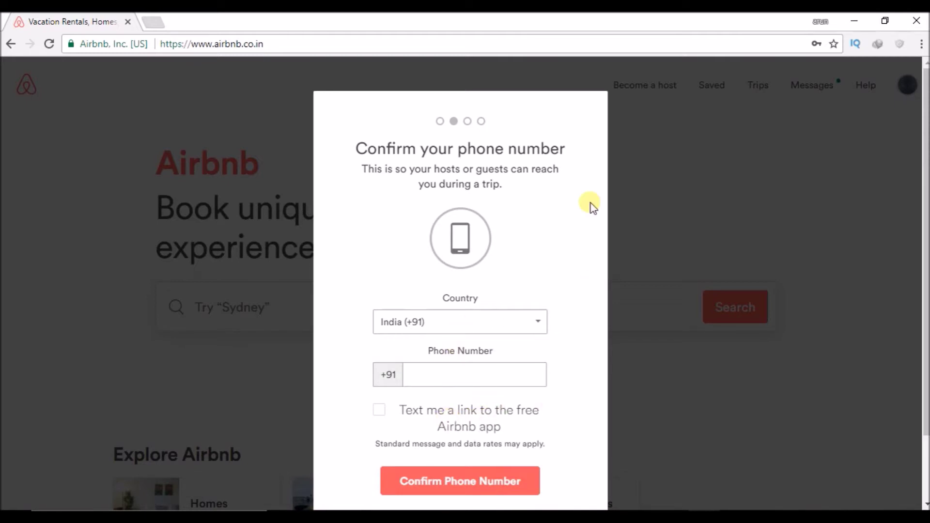
pyautogui.moveTo(926, 111); pyautogui.dragTo(908, 180)
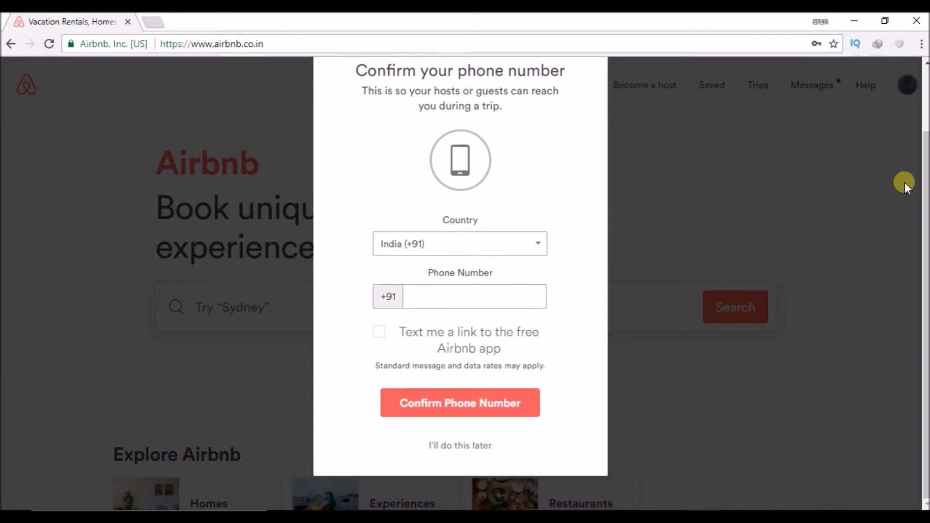
pyautogui.click(474, 445)
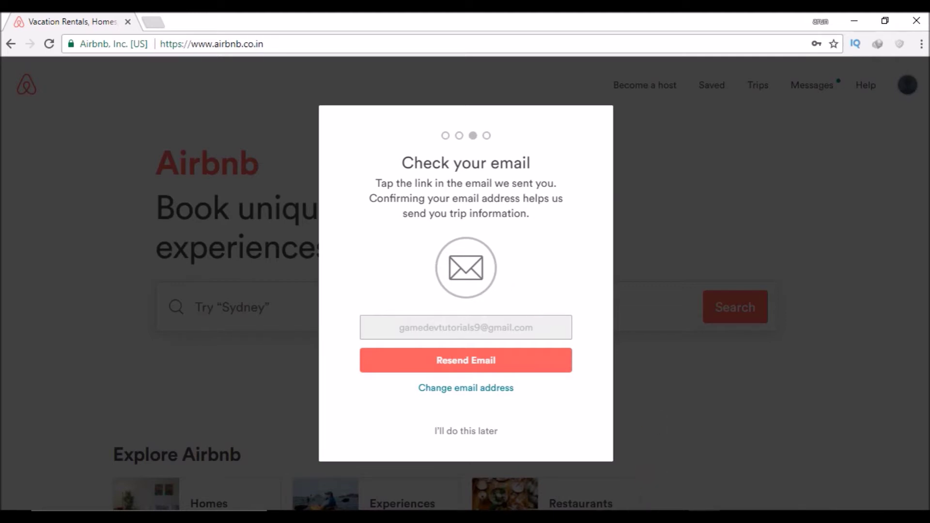
pyautogui.moveTo(705, 517)
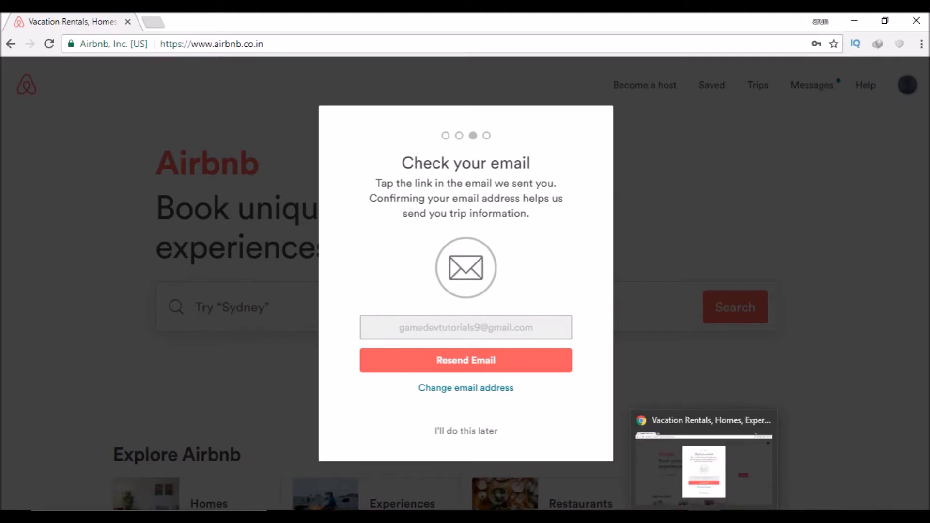
# Load gmail.com in a new Chrome tab and stay on that tab
pyautogui.click(154, 21)
pyautogui.write('gmail.com')
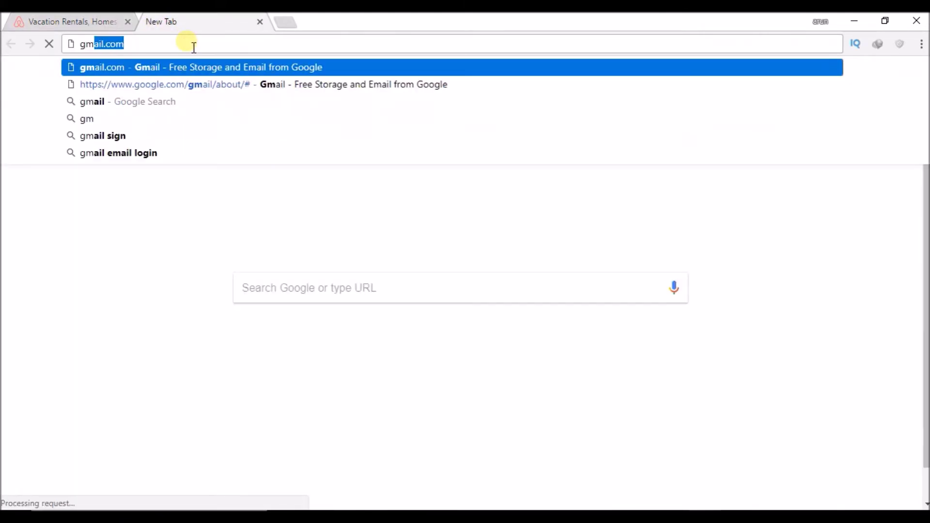
pyautogui.press('Return')
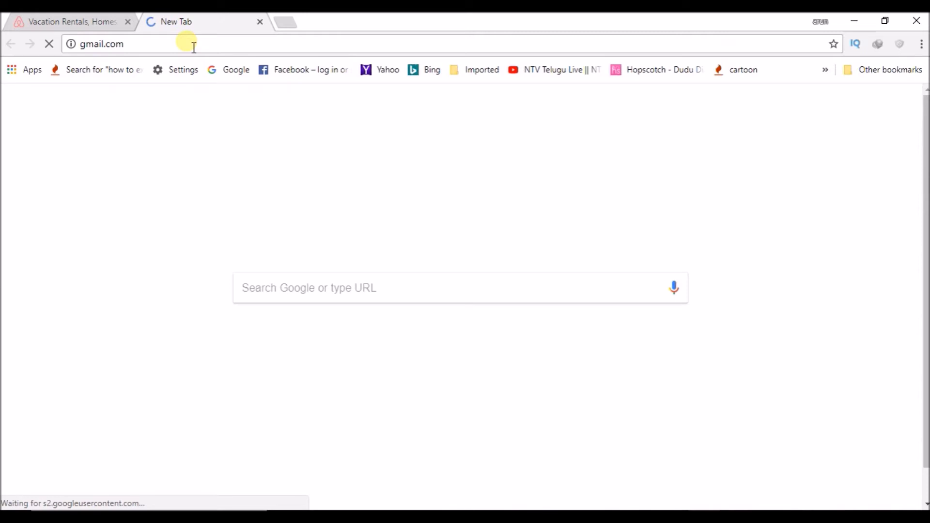
pyautogui.click(92, 20)
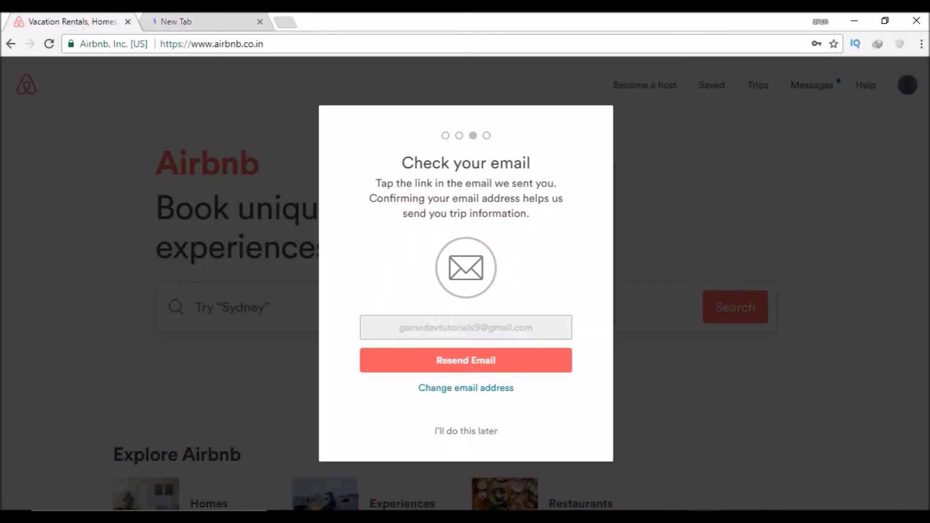
pyautogui.click(212, 20)
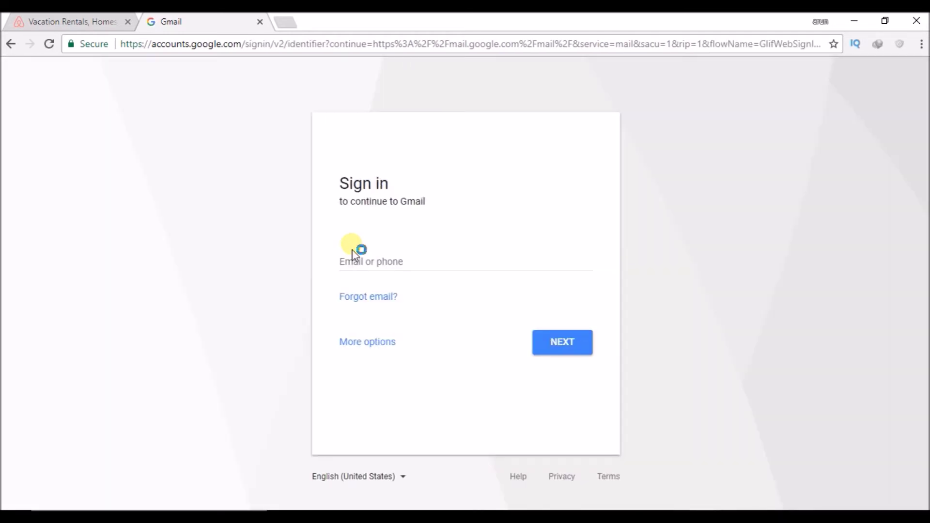
# Sign in, open Airbnb's confirmation email under Updates, and click Confirm Email
pyautogui.write('ga')
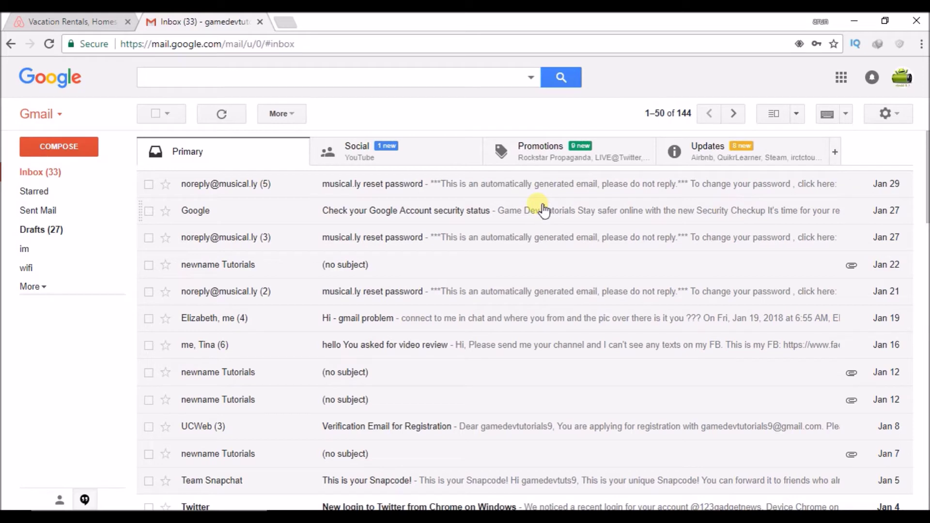
pyautogui.click(711, 161)
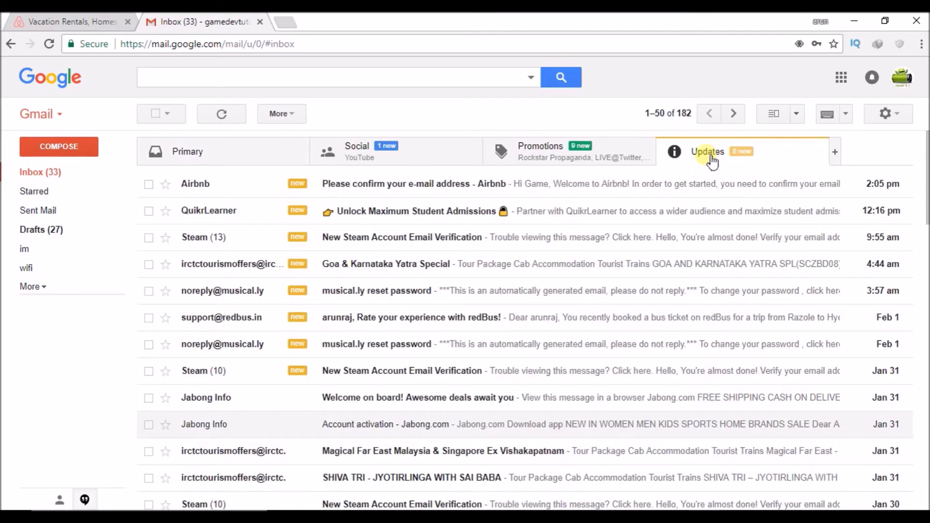
pyautogui.click(408, 188)
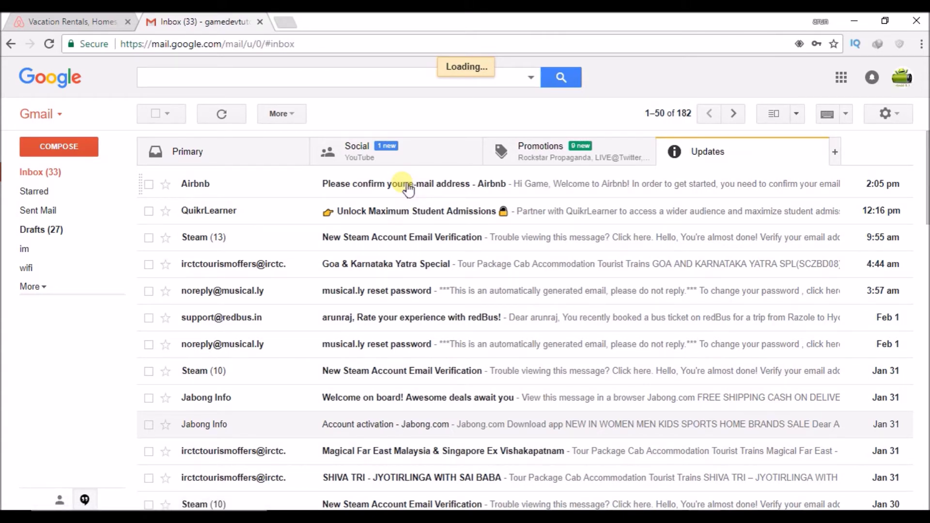
pyautogui.click(463, 193)
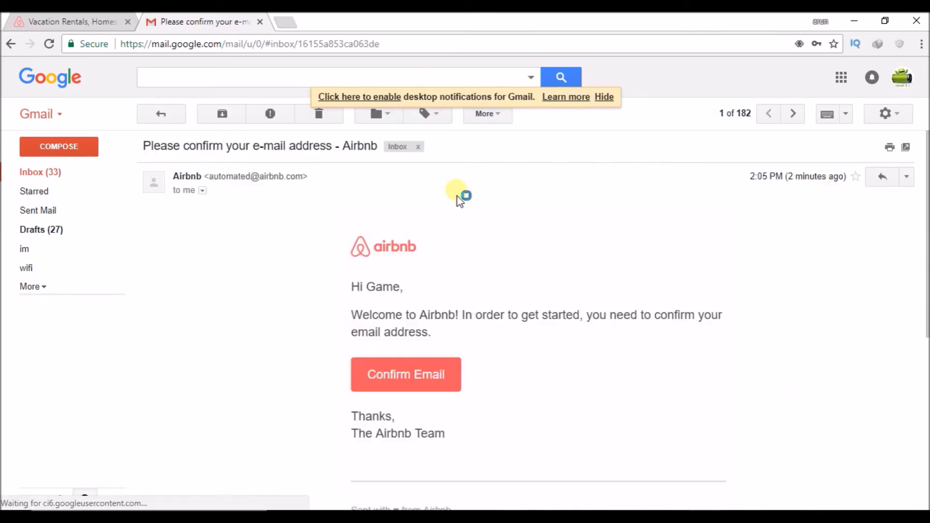
pyautogui.click(407, 381)
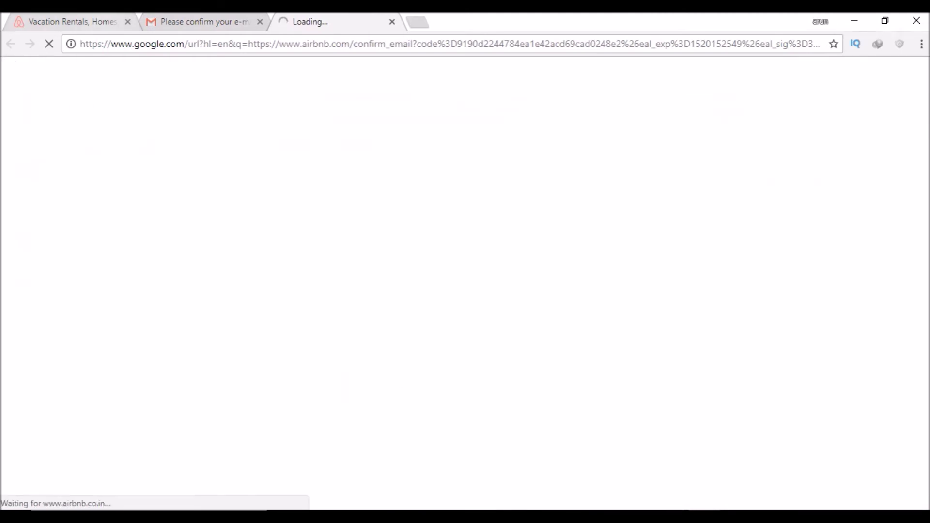
# On the activation tab, skip photo and phone again, then click Start Exploring
pyautogui.click(100, 21)
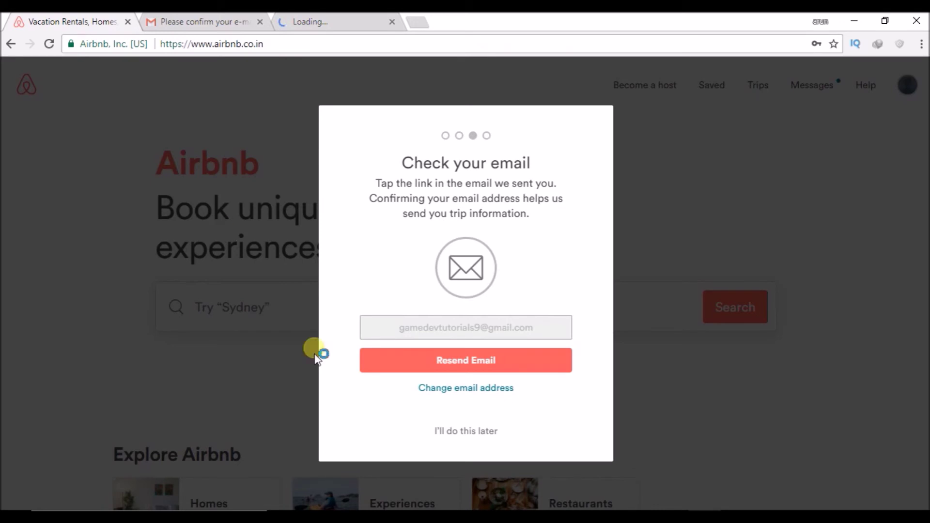
pyautogui.click(329, 21)
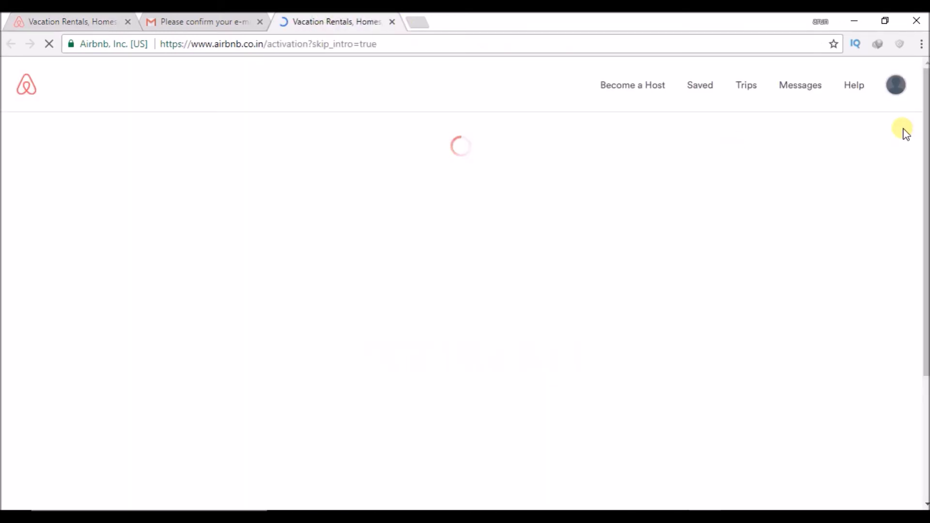
pyautogui.click(897, 87)
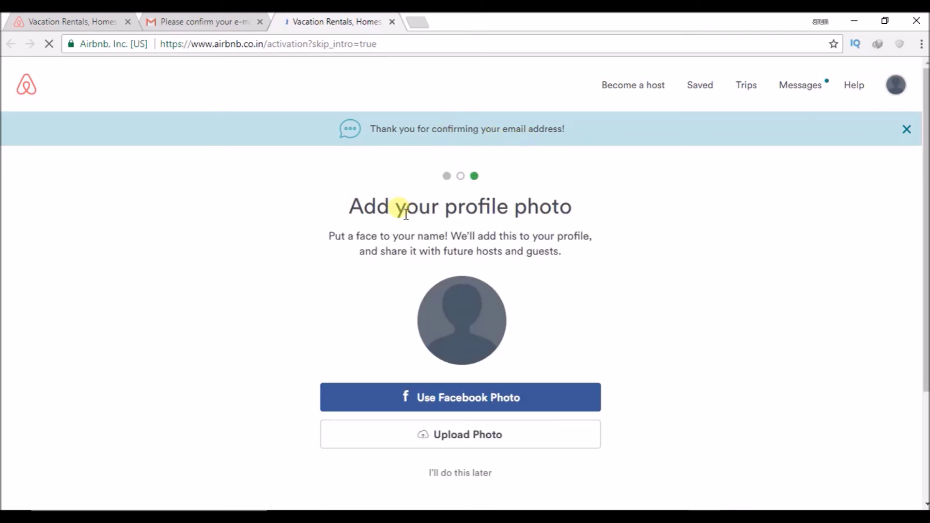
pyautogui.click(468, 475)
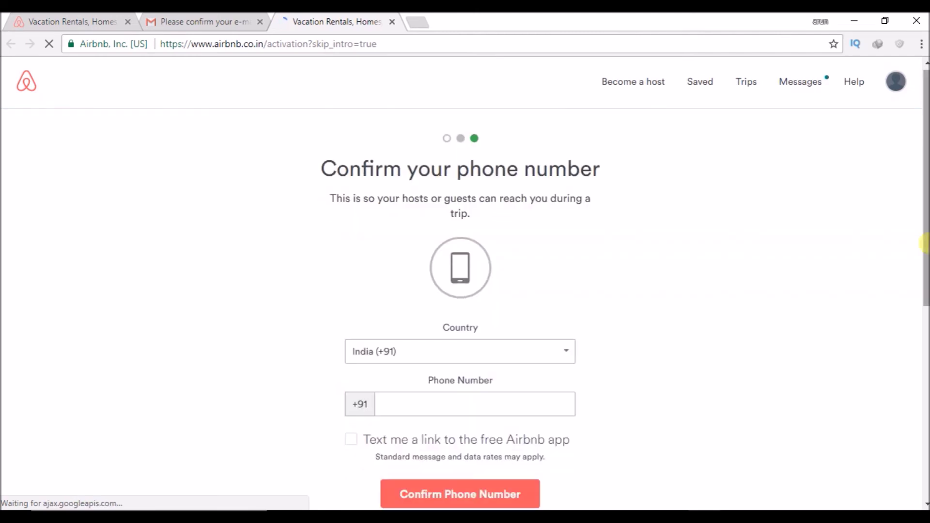
pyautogui.scroll(-4, 567, 353)
pyautogui.click(491, 350)
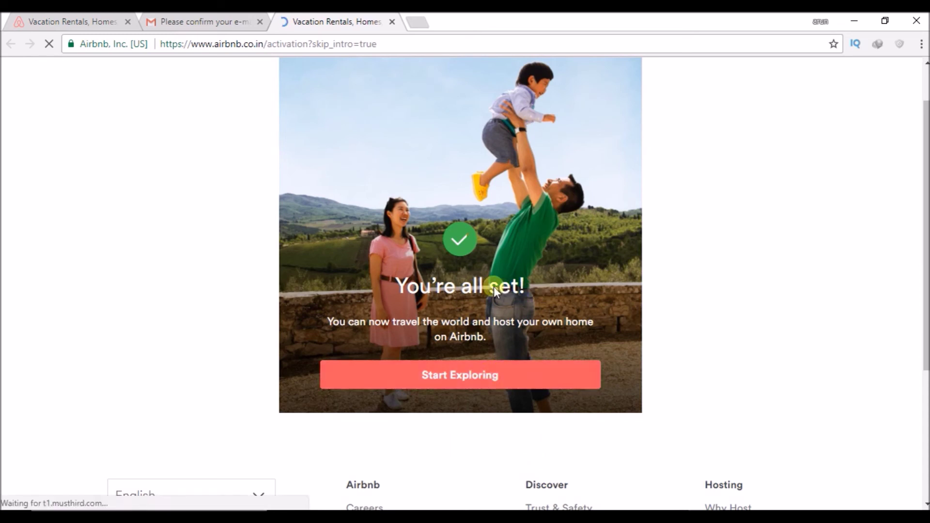
pyautogui.click(461, 376)
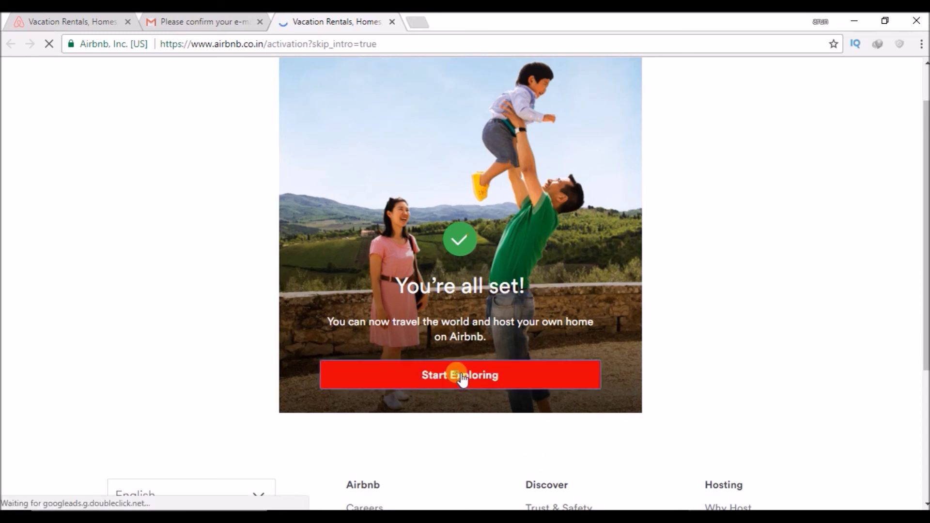